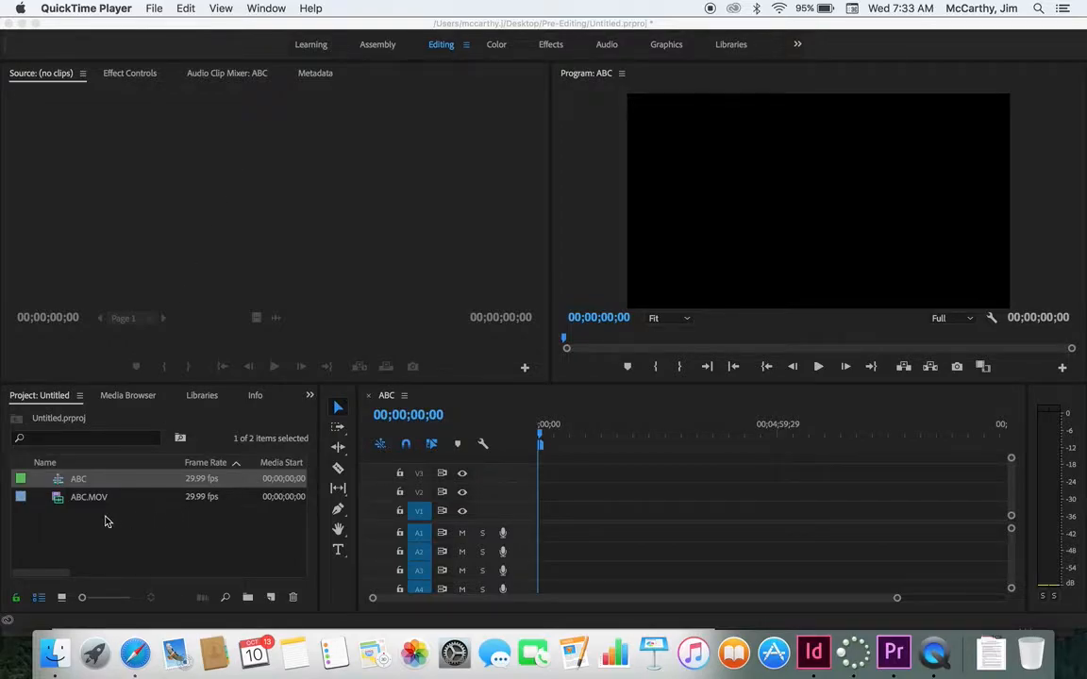
{"action": "left_click", "coordinate": [59, 502]}
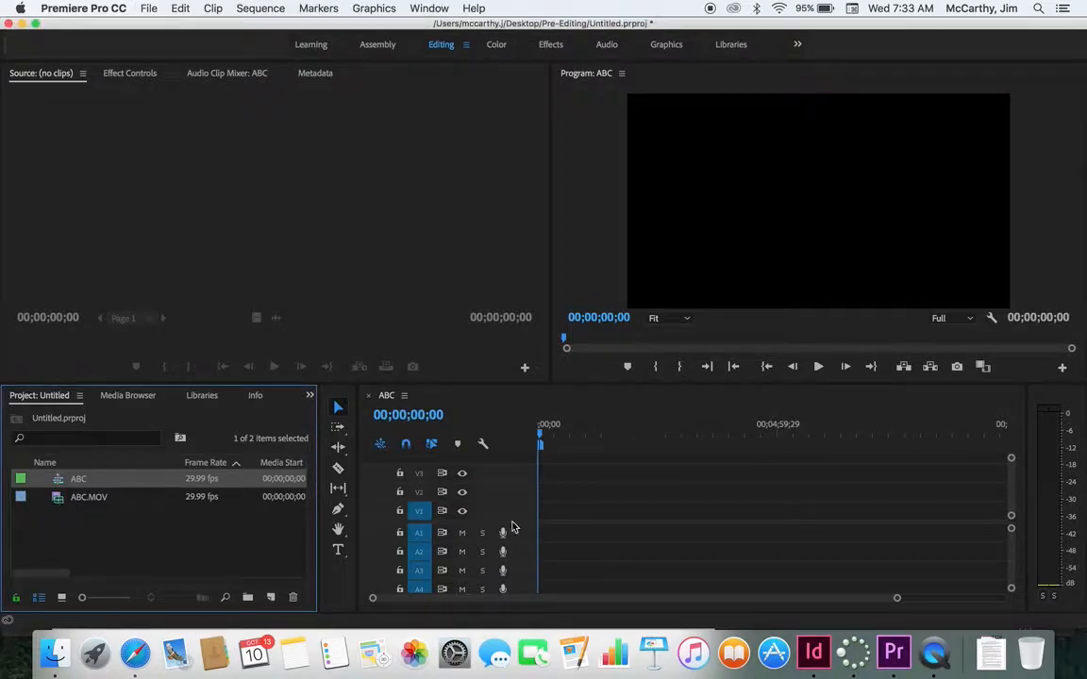
{"action": "left_click_drag", "start_coordinate": [68, 497], "coordinate": [659, 522]}
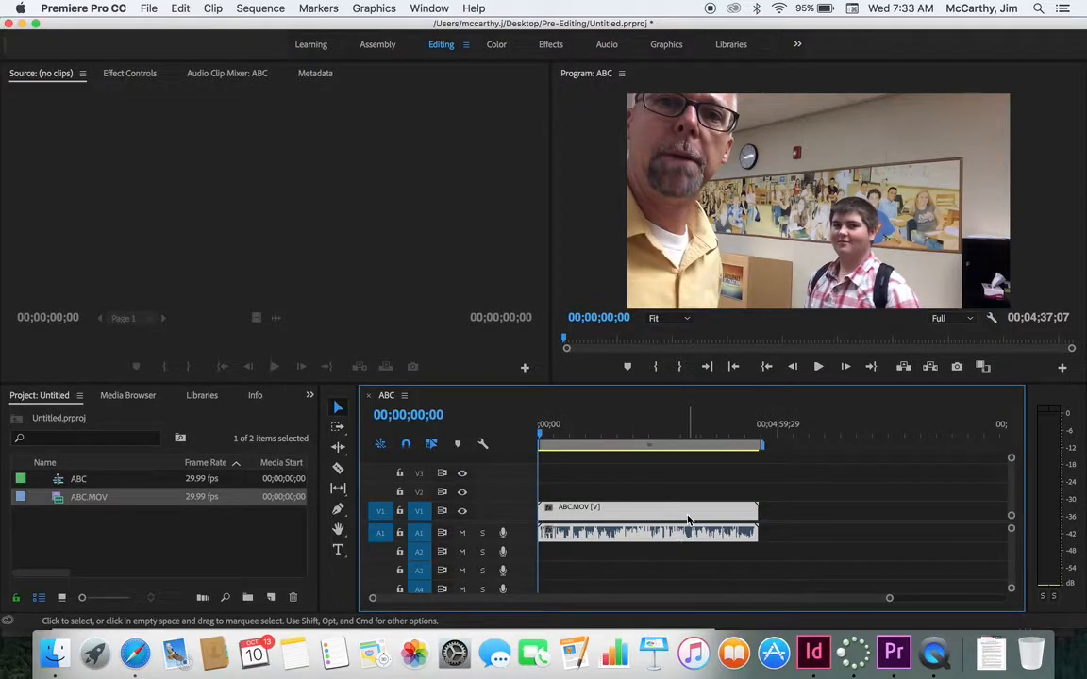
{"action": "left_click", "coordinate": [546, 436]}
{"action": "left_click_drag", "start_coordinate": [546, 436], "coordinate": [486, 443]}
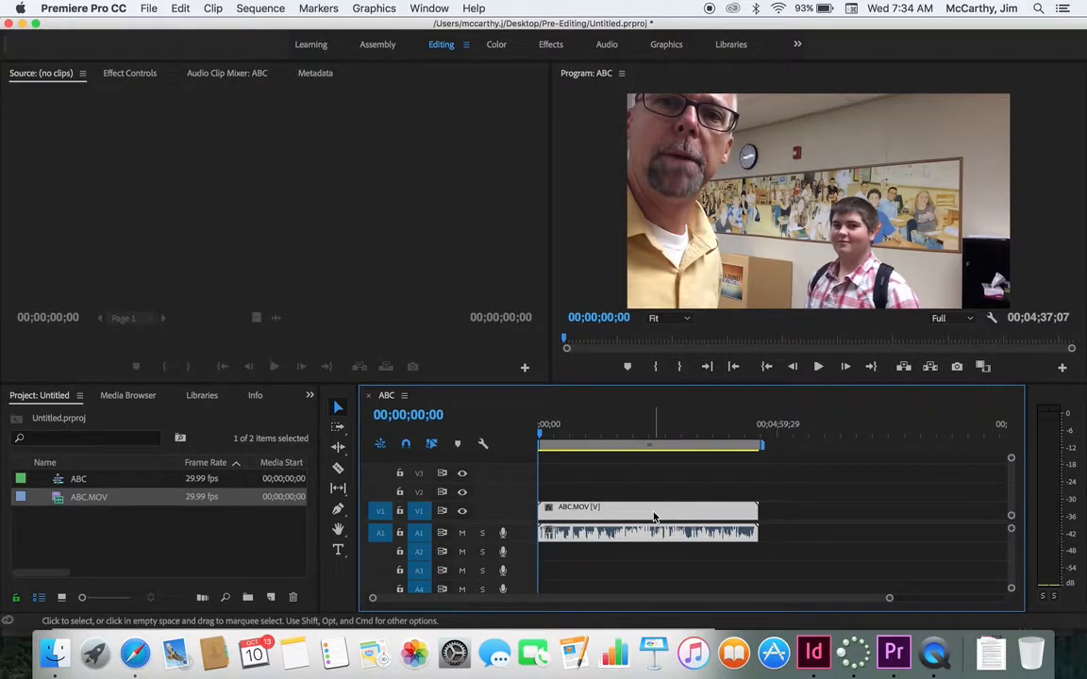
{"action": "key", "text": "Delete"}
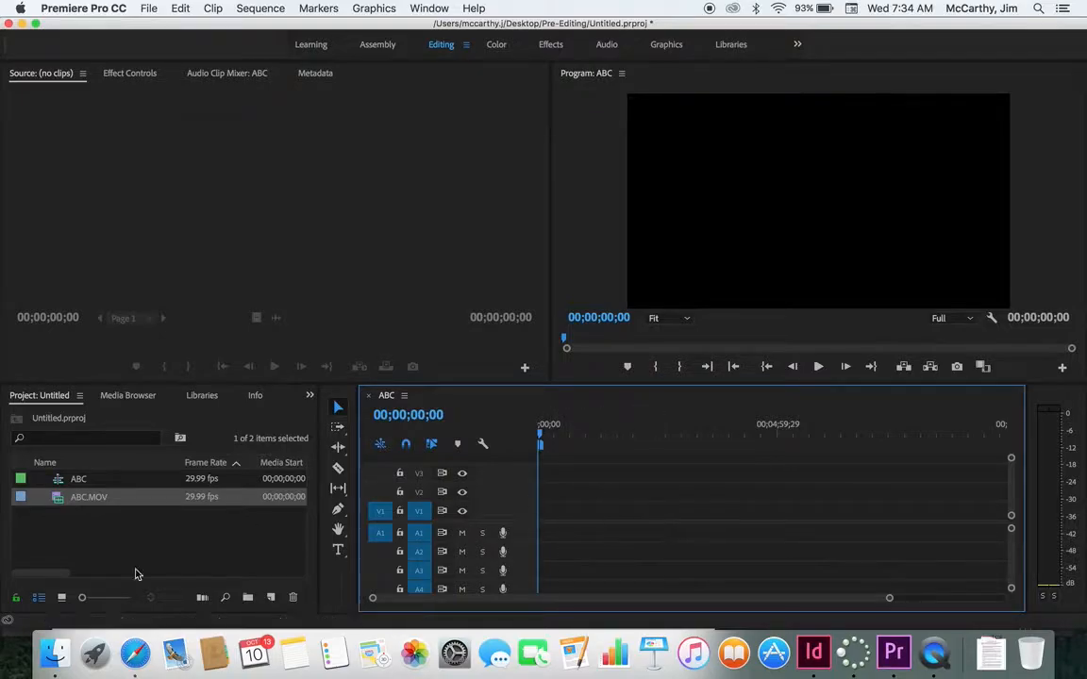
Load ABC.MOV into the Source monitor, find the first speaker's line, and mark an In point at 00;00;10;09
{"action": "double_click", "coordinate": [57, 499]}
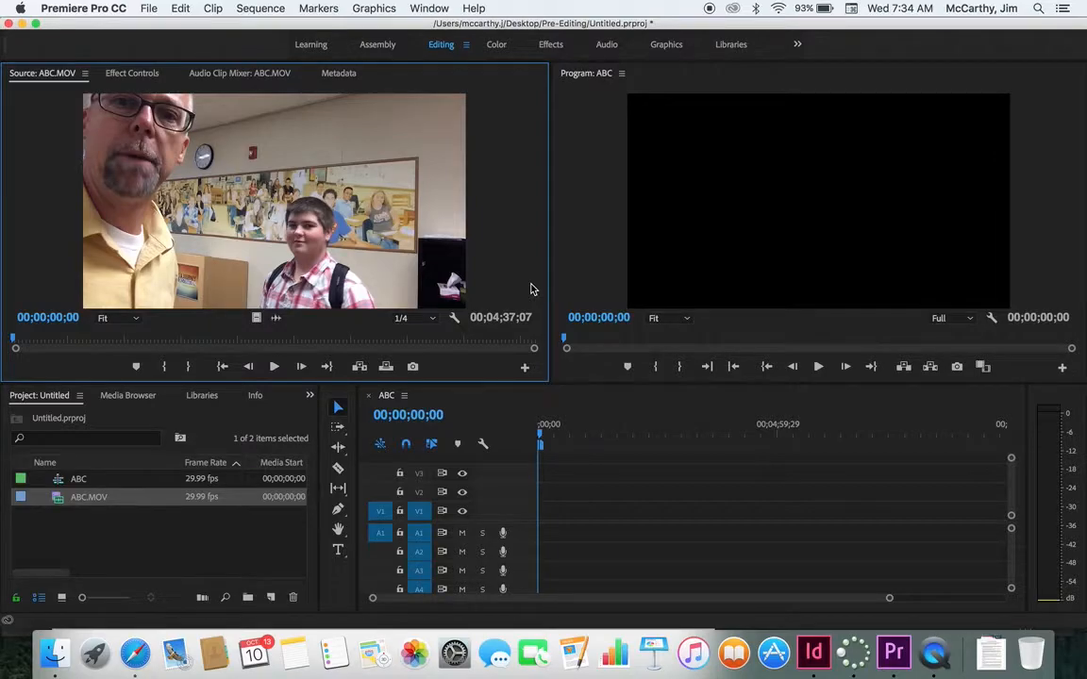
{"action": "left_click", "coordinate": [273, 367]}
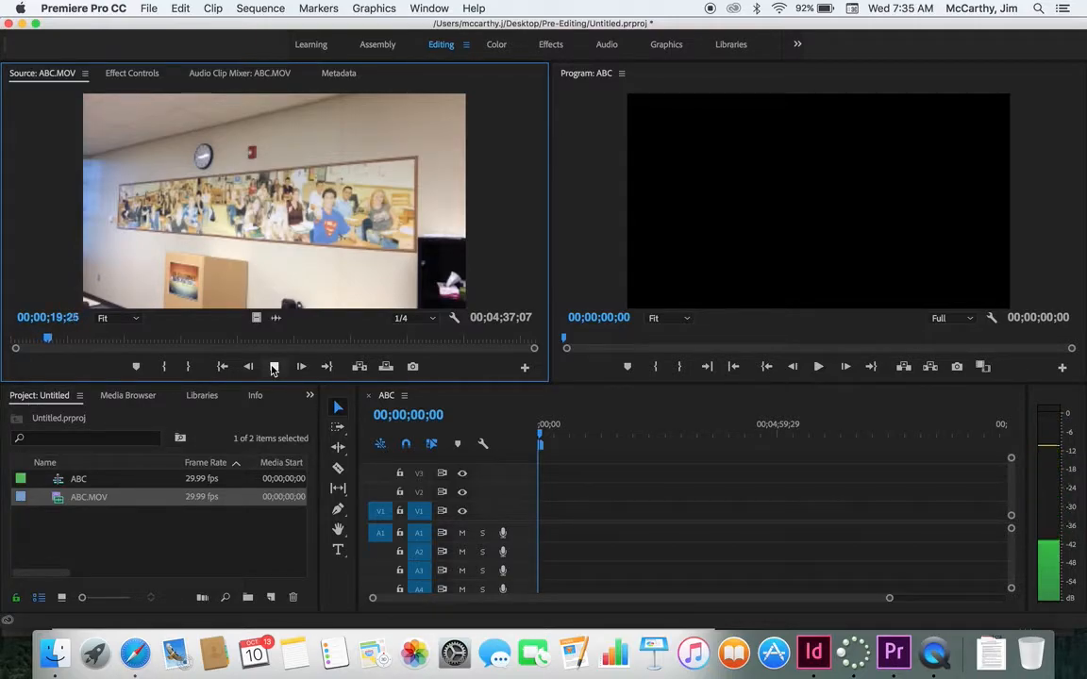
{"action": "left_click", "coordinate": [273, 367]}
{"action": "left_click_drag", "start_coordinate": [49, 338], "coordinate": [67, 318]}
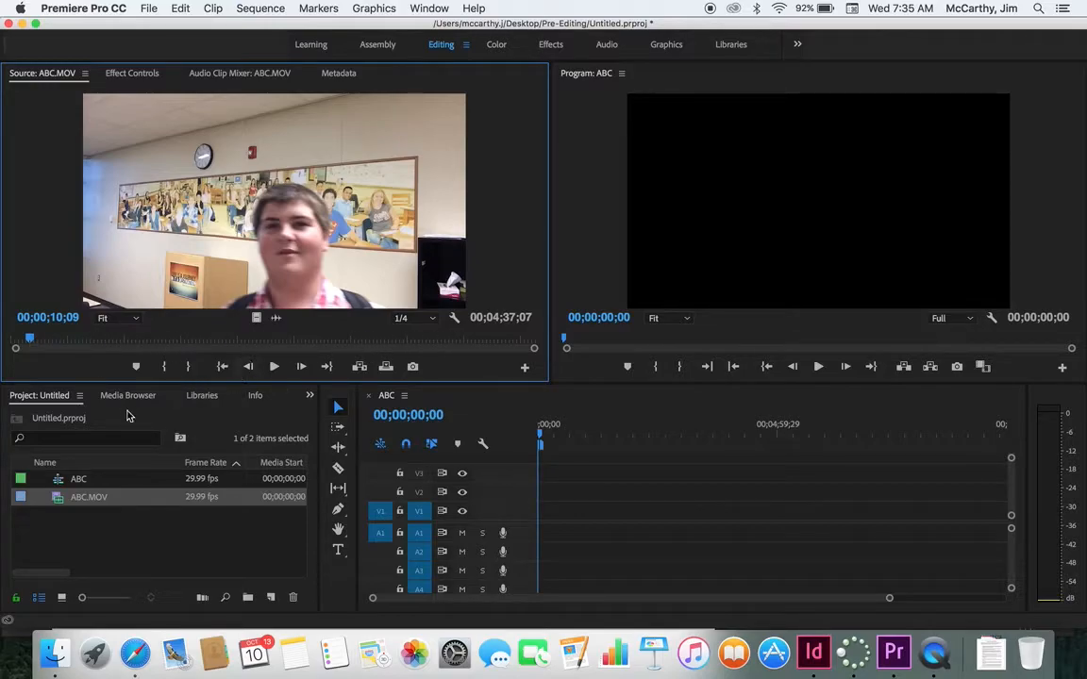
{"action": "key", "text": "i"}
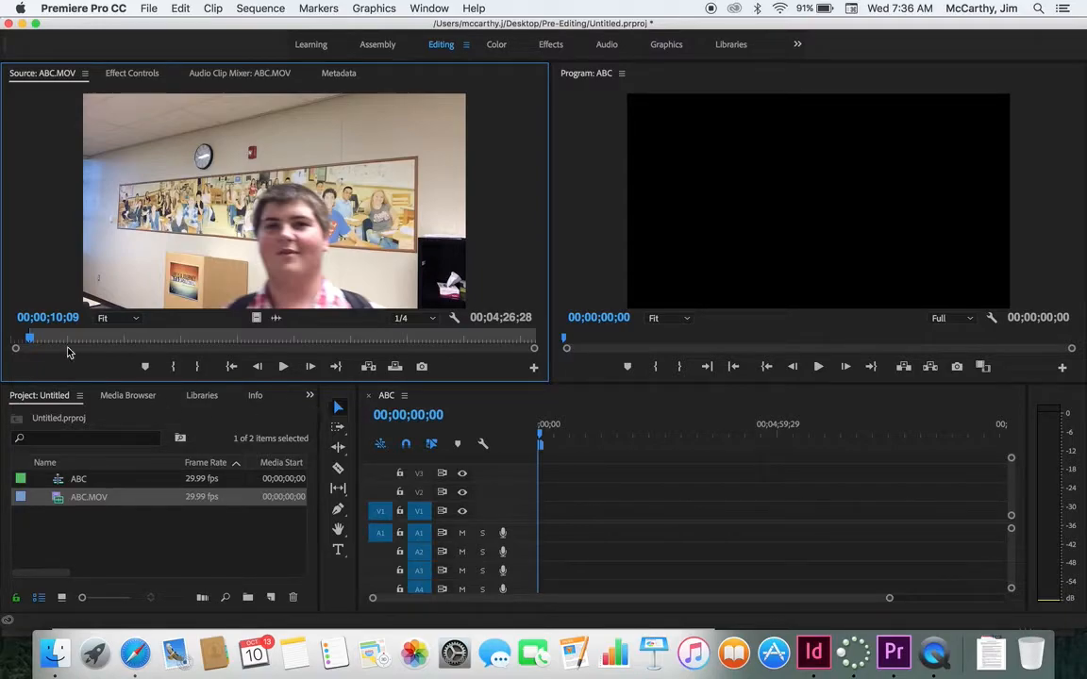
Mark the source Out point at 00;00;10;24 and place the excerpt at the start of the ABC sequence on V1 and A1
{"action": "left_click_drag", "start_coordinate": [47, 318], "coordinate": [62, 317]}
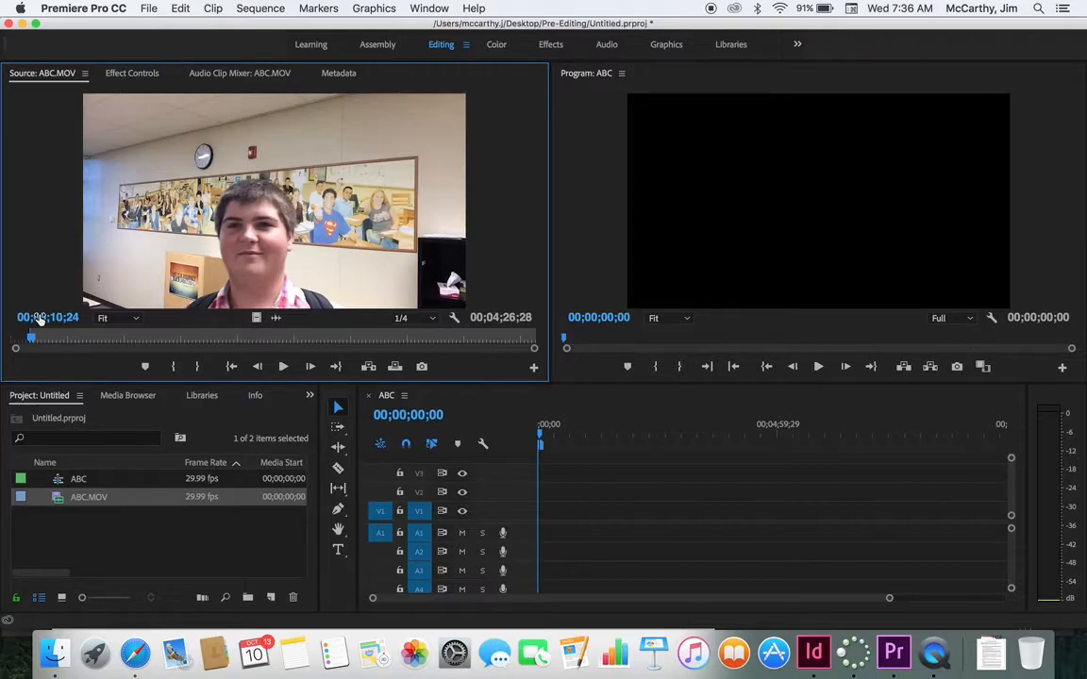
{"action": "key", "text": "o"}
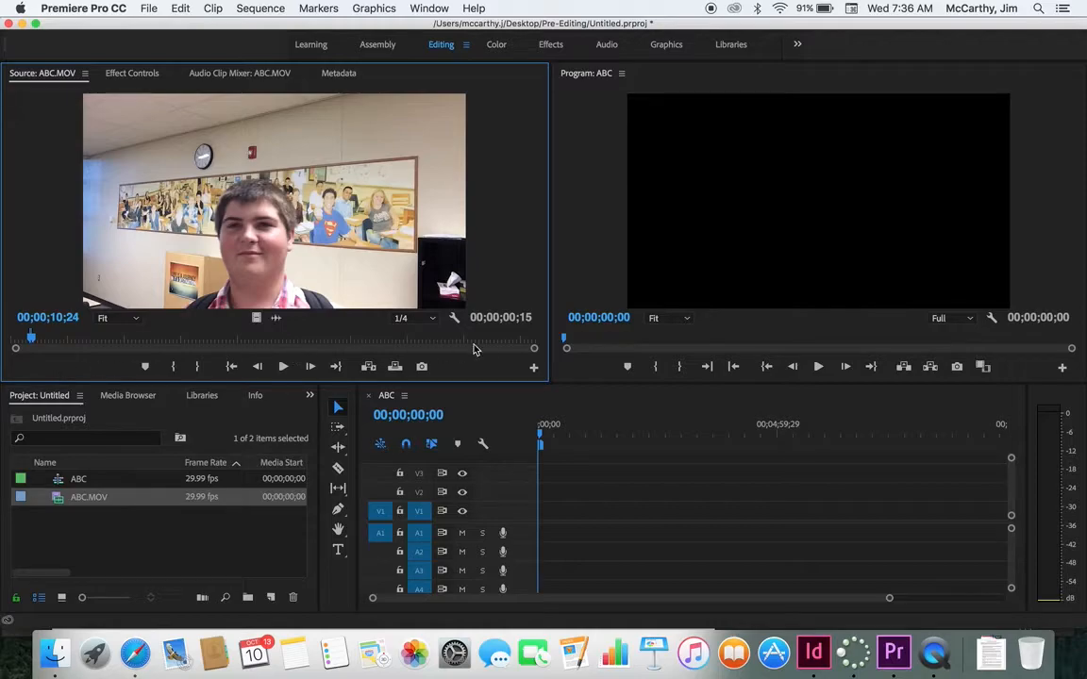
{"action": "left_click_drag", "start_coordinate": [484, 352], "coordinate": [75, 348]}
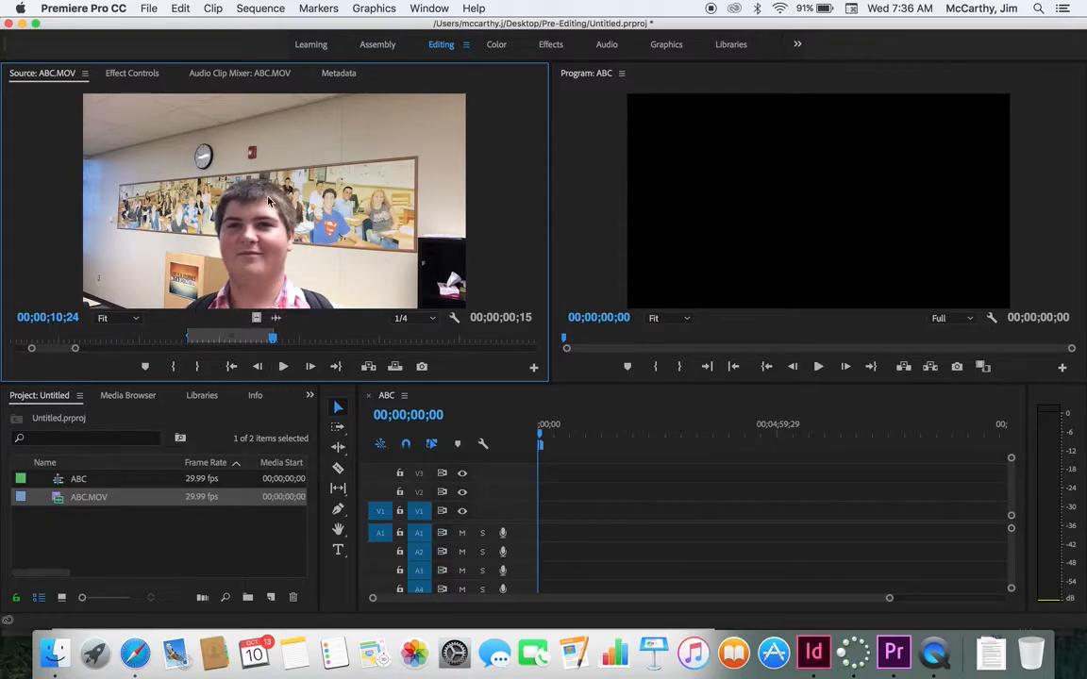
{"action": "left_click_drag", "start_coordinate": [376, 276], "coordinate": [553, 526]}
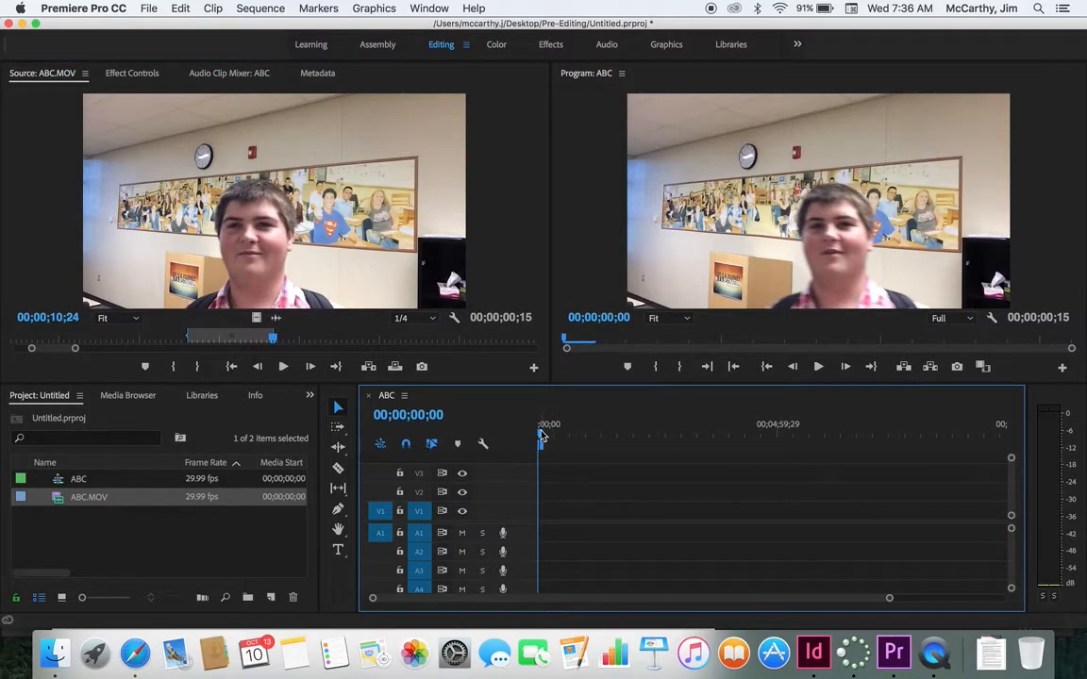
Play the first excerpt in the ABC sequence to check it
{"action": "left_click_drag", "start_coordinate": [888, 600], "coordinate": [647, 608]}
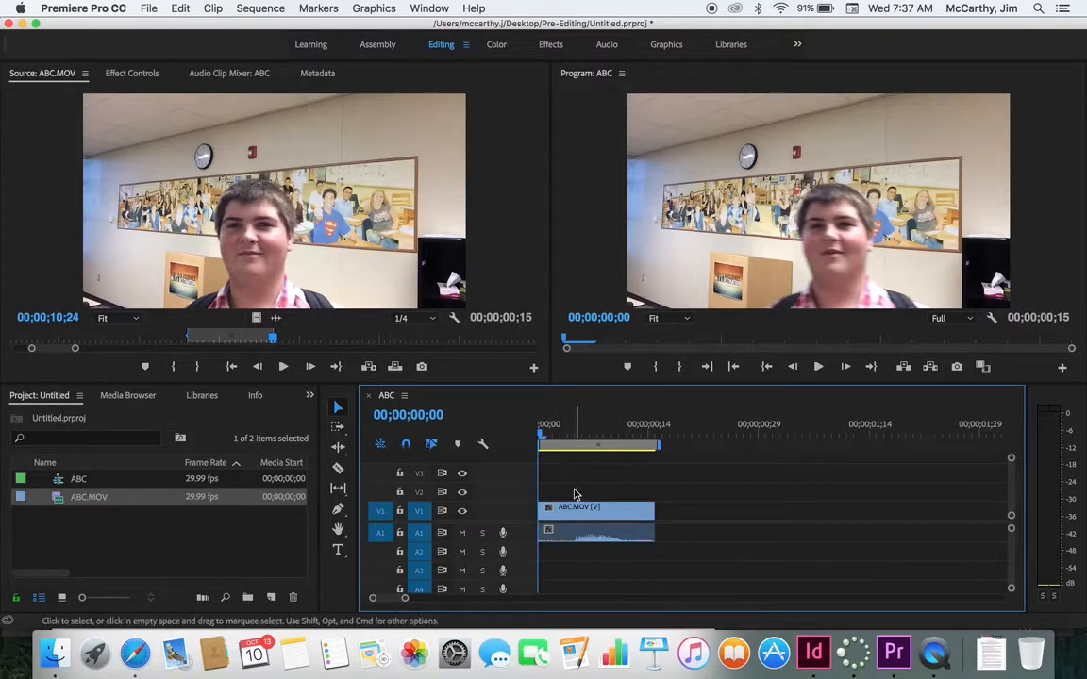
{"action": "left_click", "coordinate": [818, 367]}
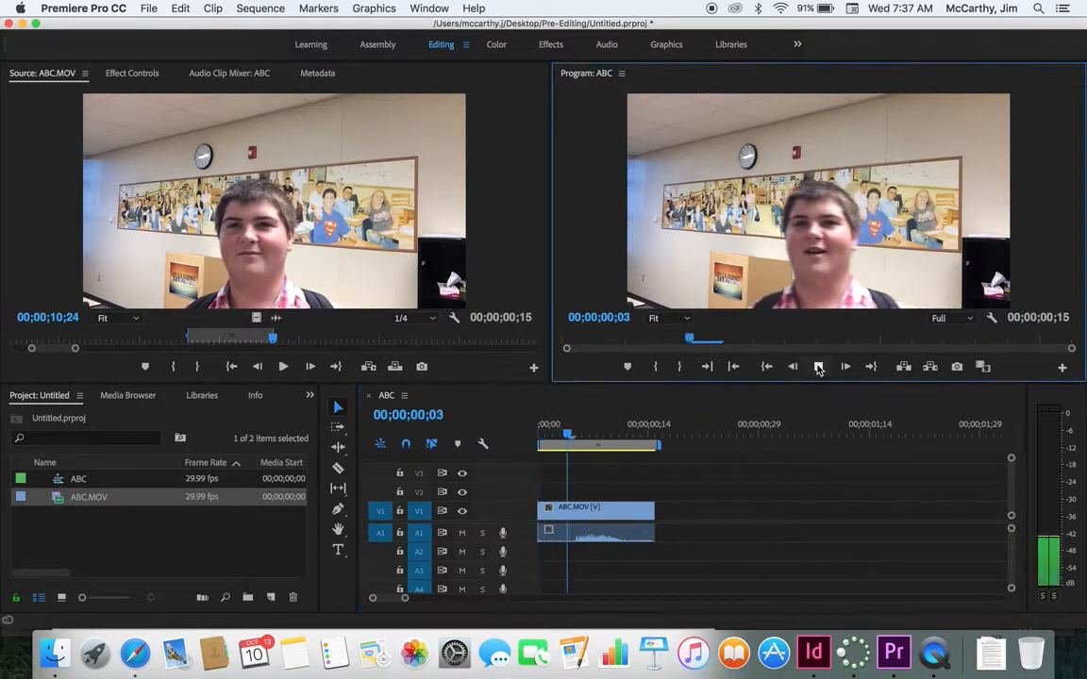
{"action": "left_click", "coordinate": [818, 367]}
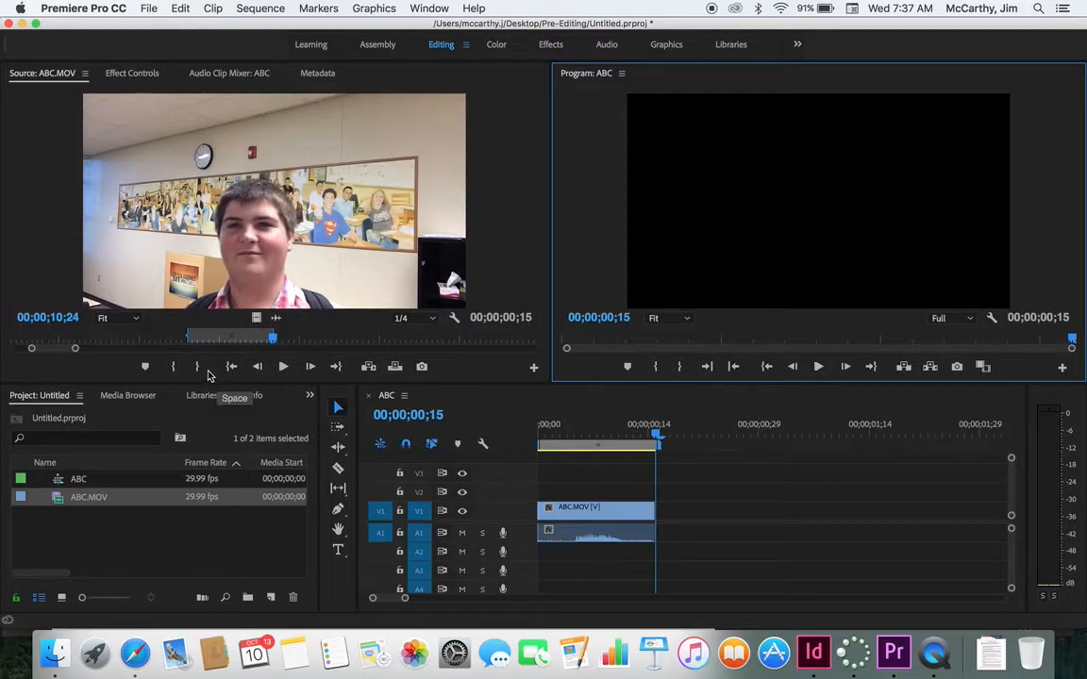
Find the next speaker in the ABC.MOV source footage and mark a new In point at 00;00;31;29
{"action": "left_click_drag", "start_coordinate": [74, 350], "coordinate": [338, 366]}
{"action": "key", "text": "space"}
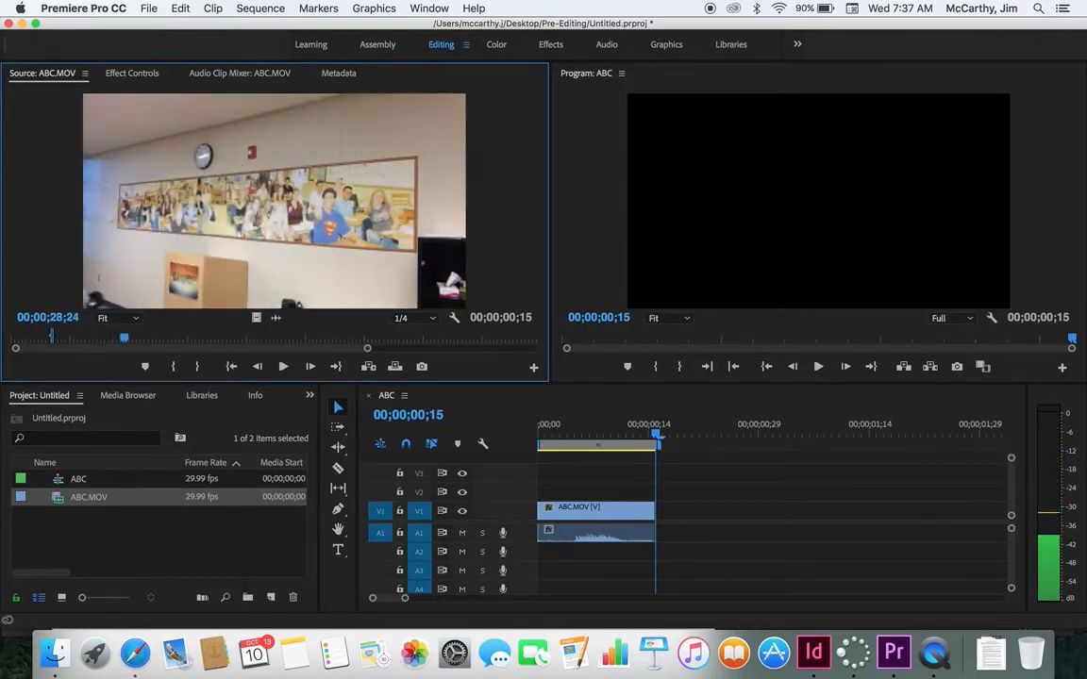
{"action": "key", "text": "j"}
{"action": "key", "text": "j"}
{"action": "key", "text": "j"}
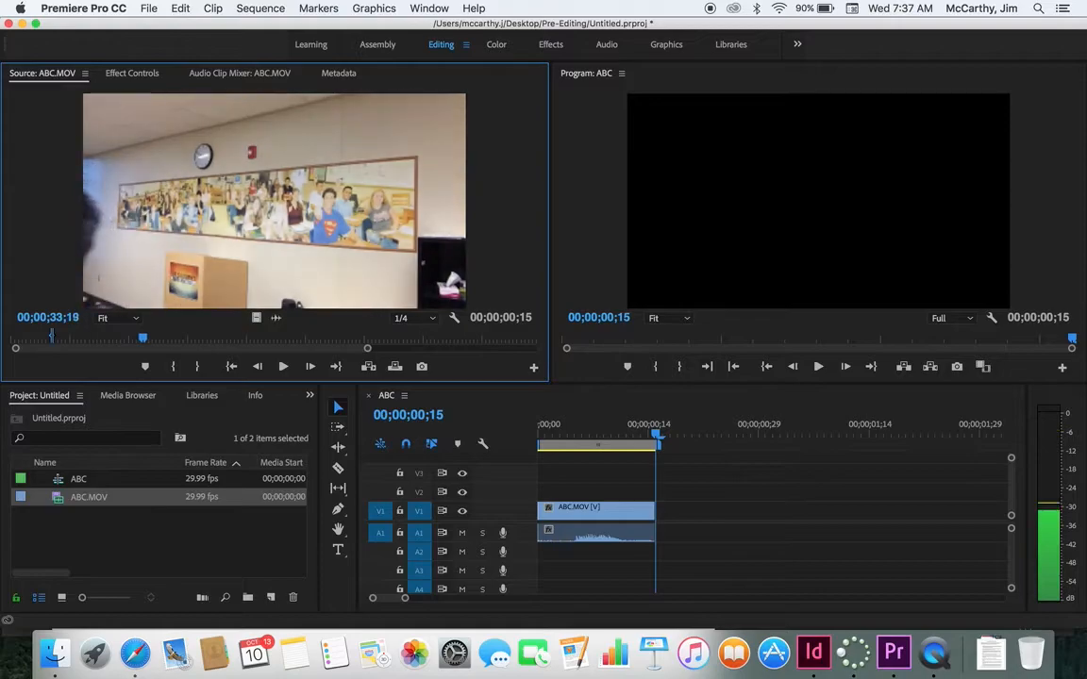
{"action": "key", "text": "l"}
{"action": "key", "text": "l"}
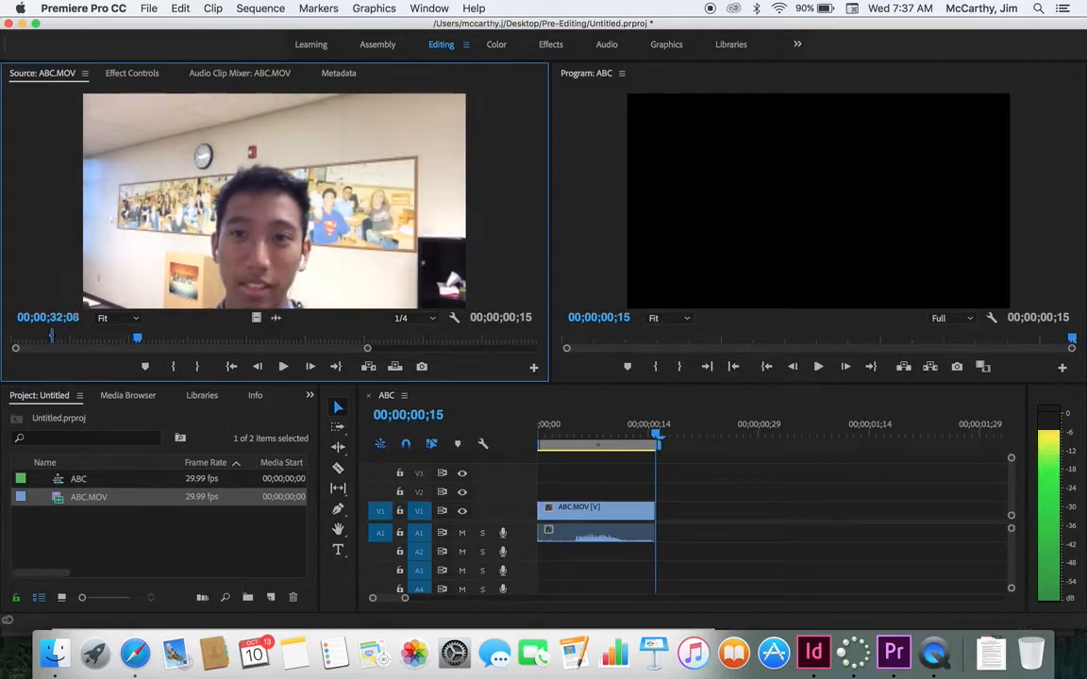
{"action": "key", "text": "j"}
{"action": "key", "text": "Right"}
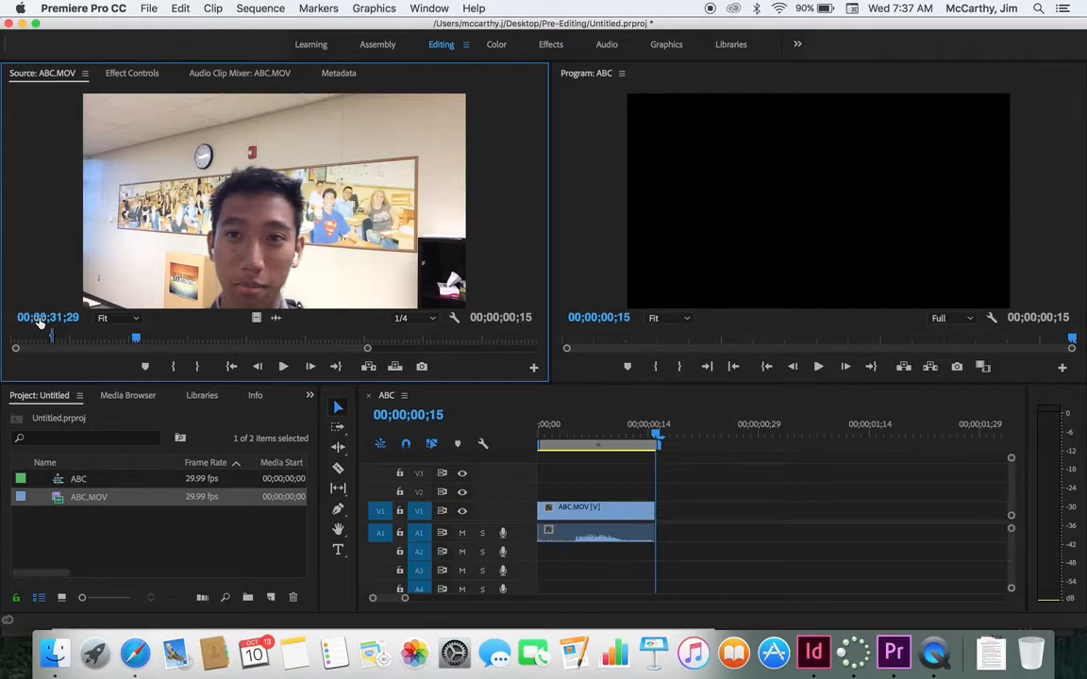
{"action": "key", "text": "alt+x"}
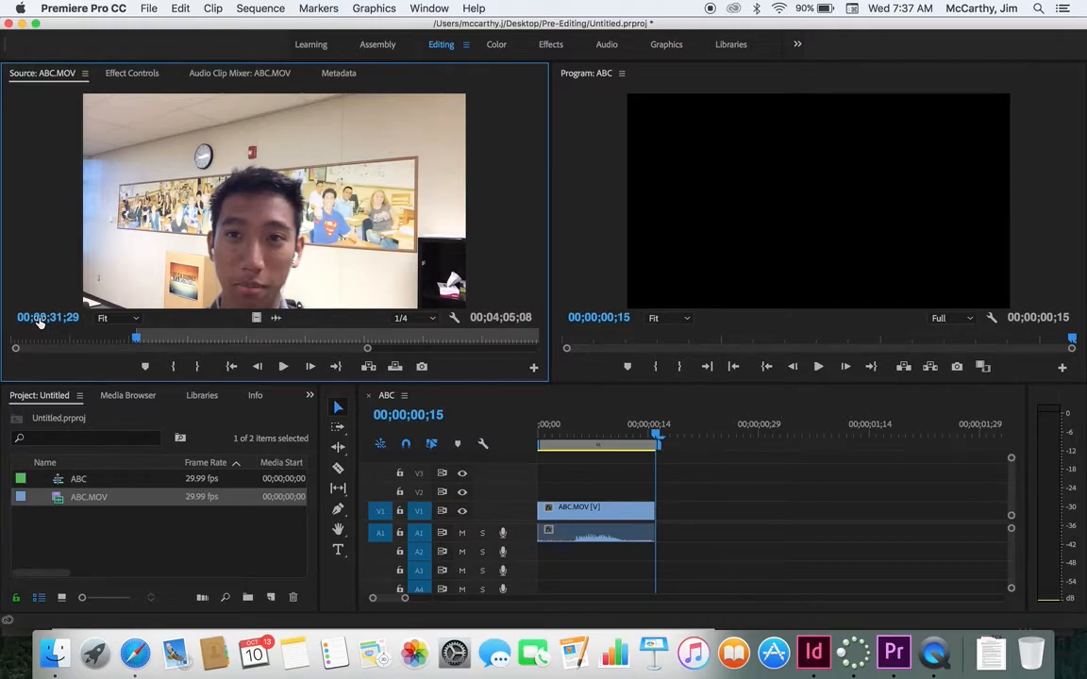
Mark the source Out point at 00;00;32;11 and place this excerpt directly after the first clip on V1 and A1
{"action": "left_click", "coordinate": [282, 366]}
{"action": "left_click", "coordinate": [282, 366]}
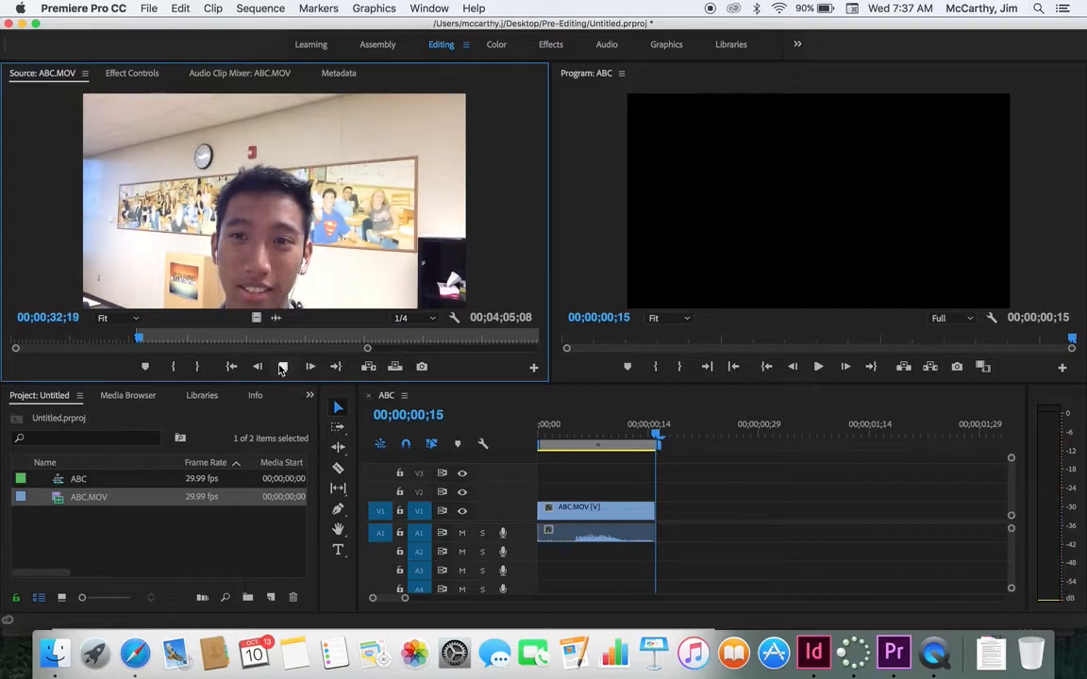
{"action": "left_click", "coordinate": [282, 366]}
{"action": "left_click", "coordinate": [282, 366]}
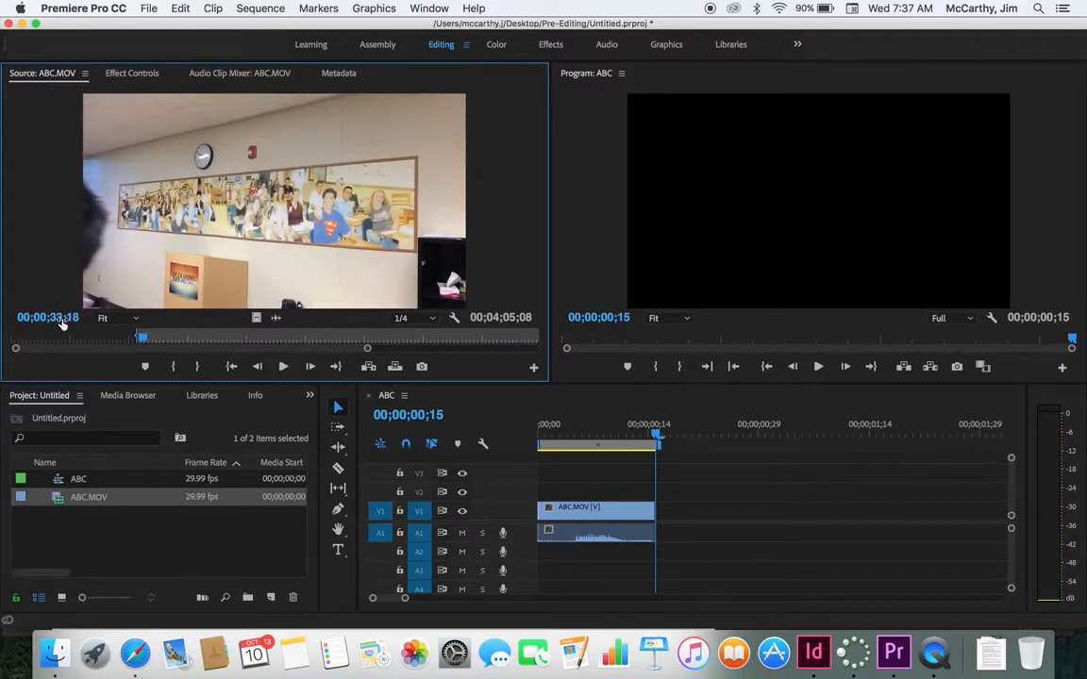
{"action": "left_click_drag", "start_coordinate": [143, 338], "coordinate": [137, 337]}
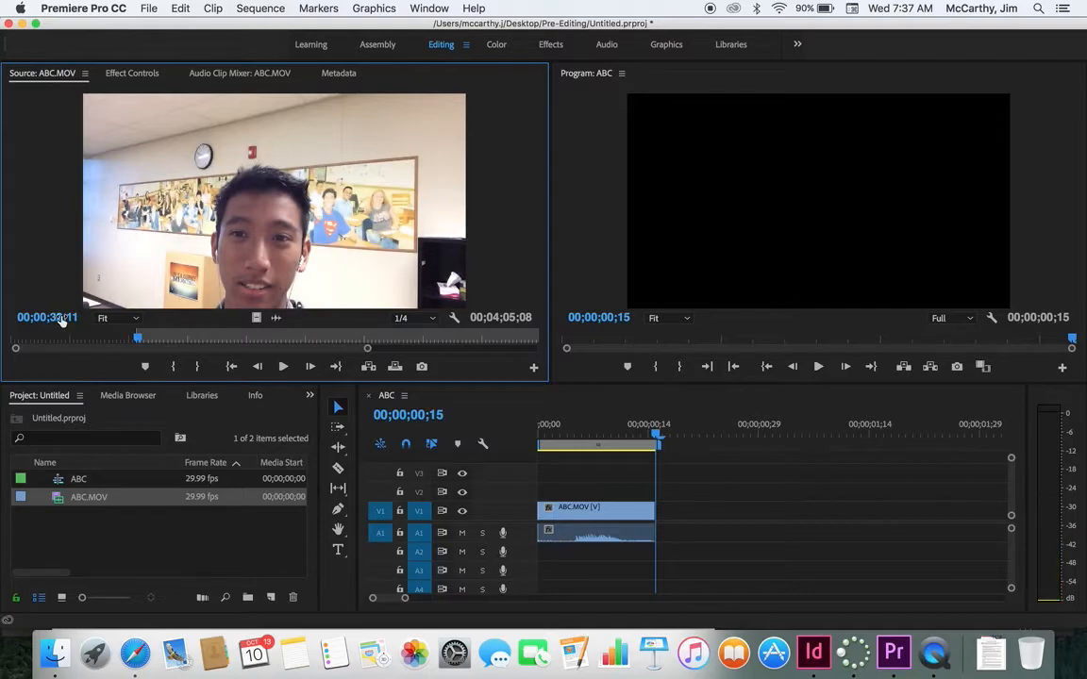
{"action": "key", "text": "o"}
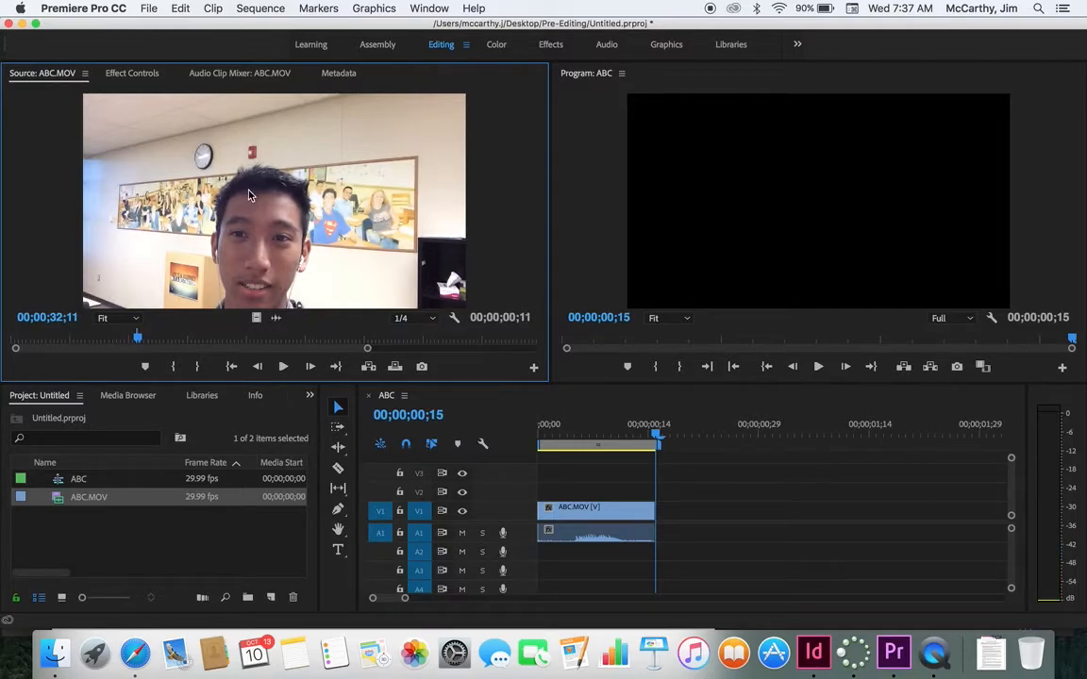
{"action": "left_click_drag", "start_coordinate": [676, 455], "coordinate": [663, 516]}
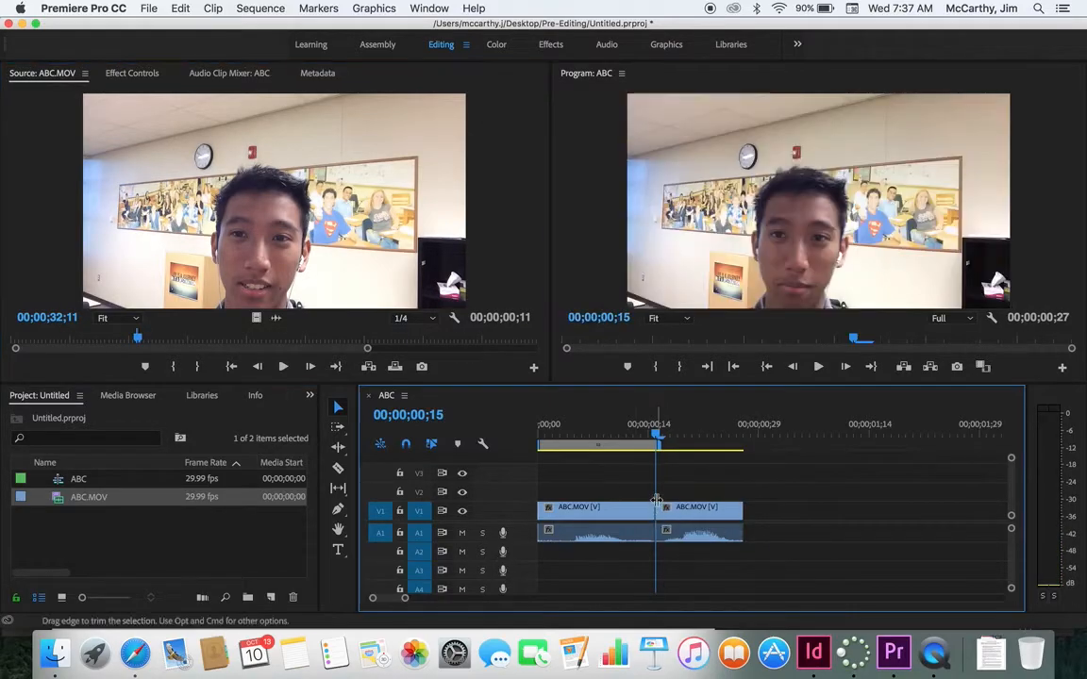
Play the ABC sequence from its beginning to review the two joined excerpts
{"action": "left_click_drag", "start_coordinate": [659, 439], "coordinate": [551, 441]}
{"action": "left_click", "coordinate": [819, 368]}
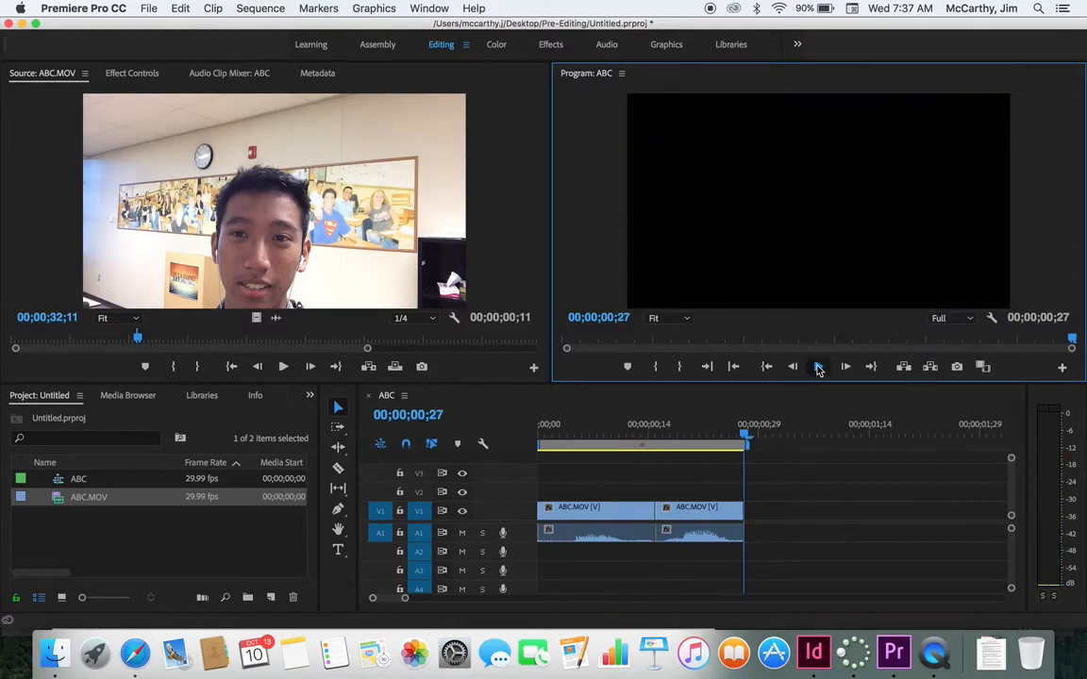
{"action": "left_click", "coordinate": [819, 368]}
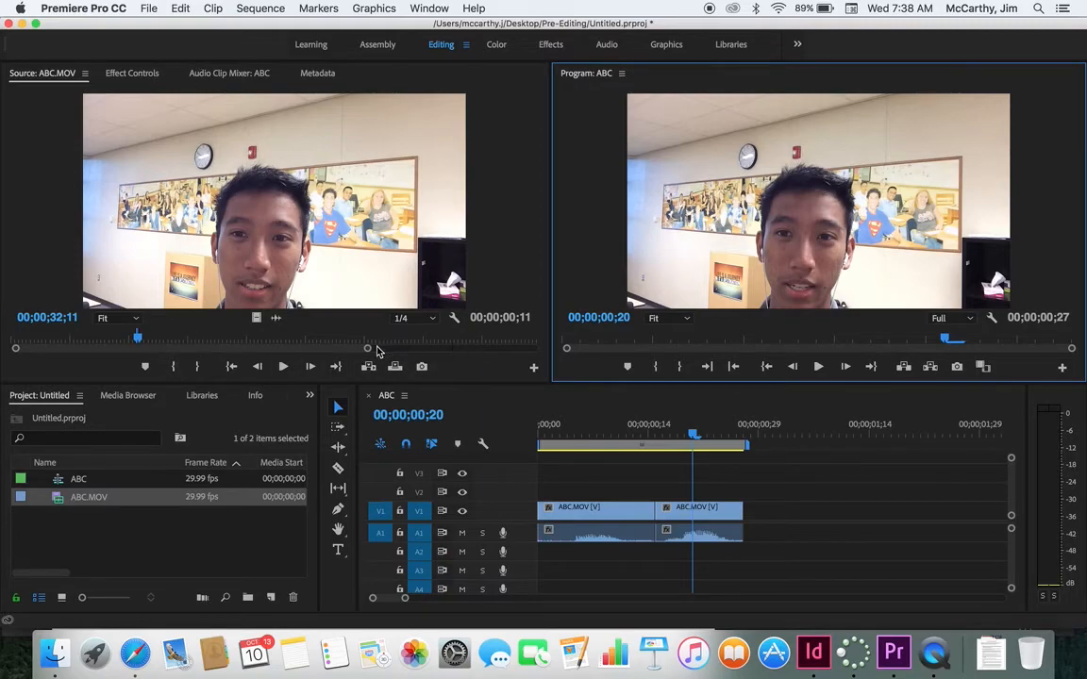
{"action": "left_click_drag", "start_coordinate": [368, 351], "coordinate": [212, 352]}
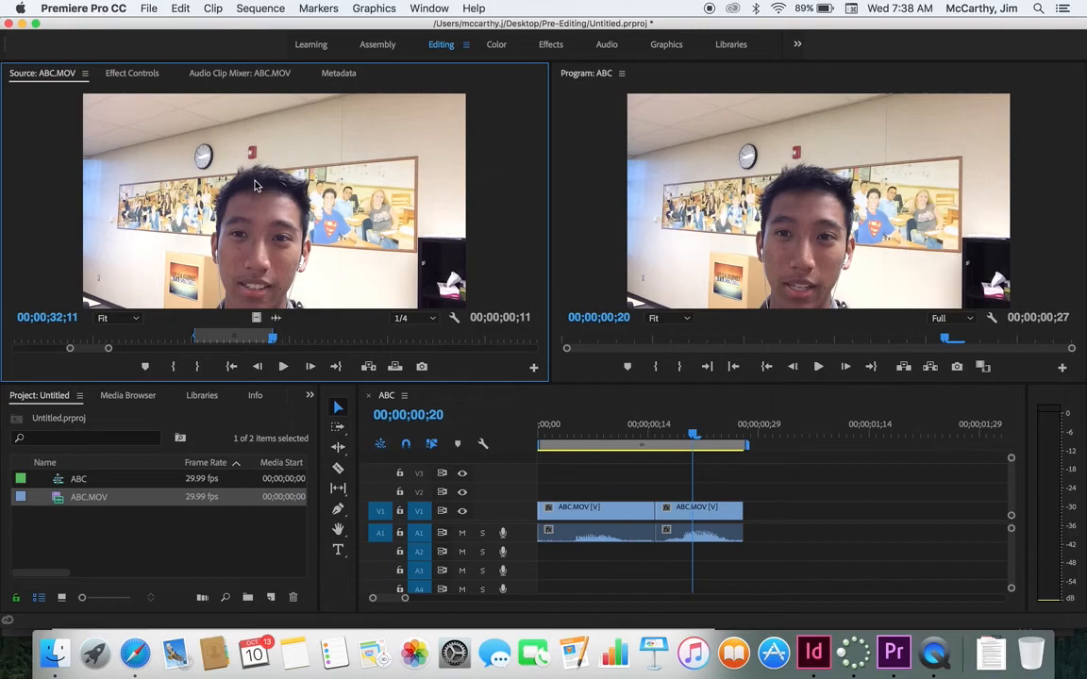
{"action": "left_click_drag", "start_coordinate": [715, 444], "coordinate": [782, 528]}
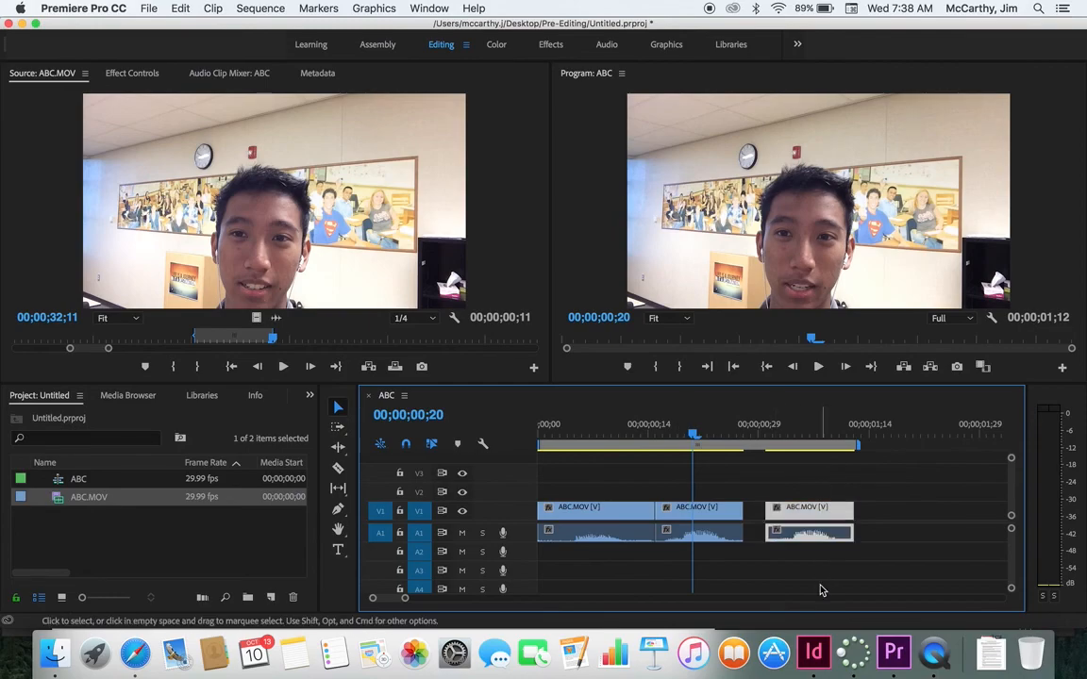
{"action": "key", "text": "super+z"}
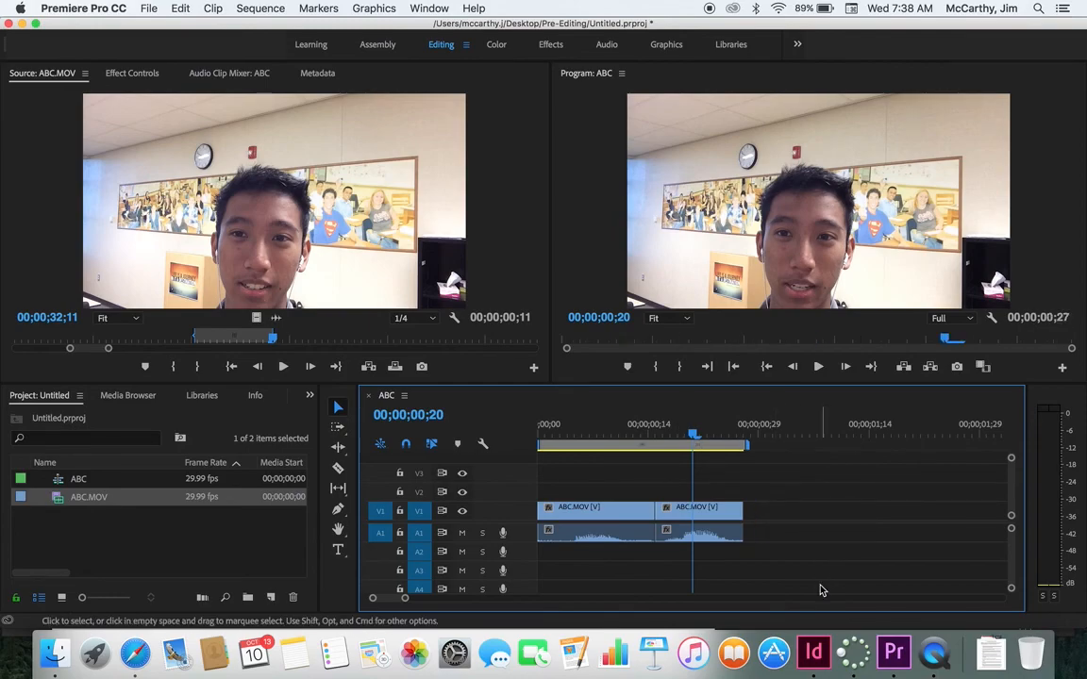